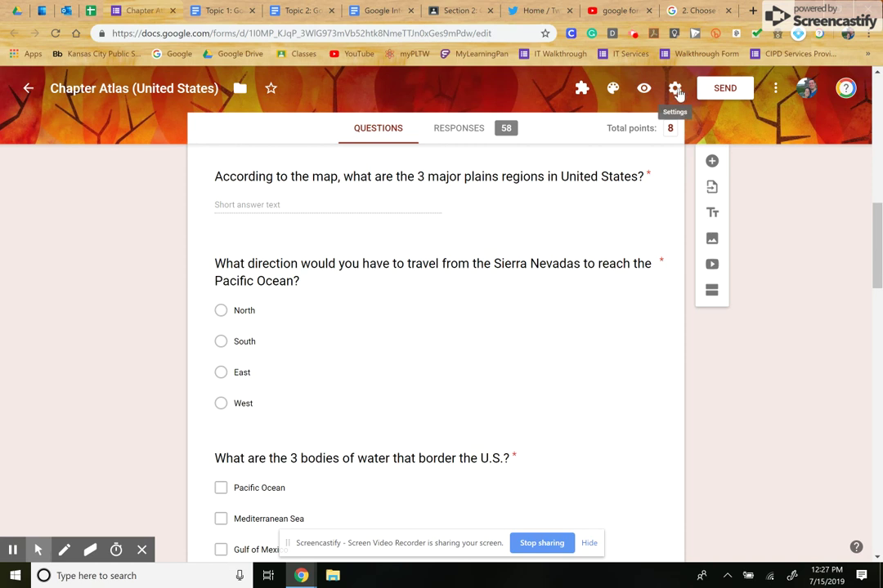
Open the form's settings and turn off Response receipts under Collect email addresses.
click(675, 90)
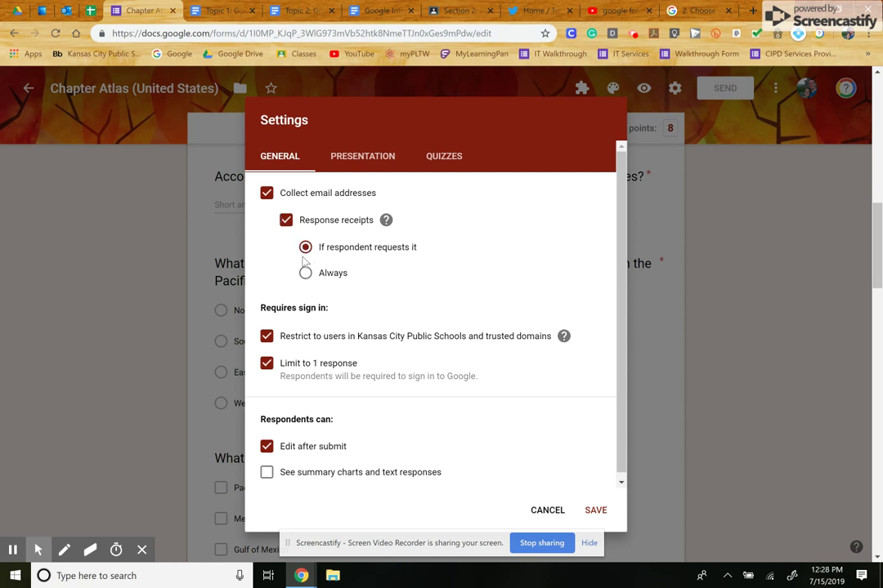
click(305, 273)
click(306, 247)
click(286, 220)
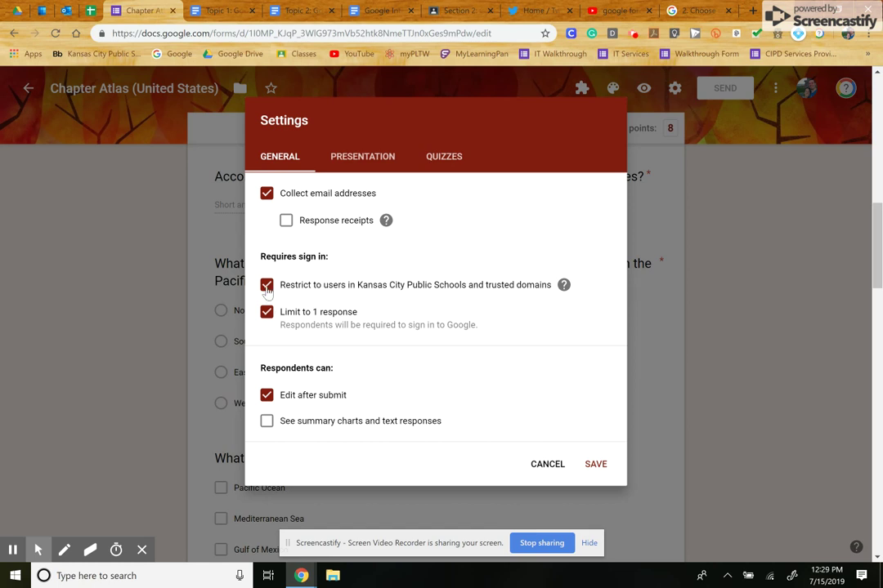
Allow respondents to see summary charts and text responses, keeping the form limited to 1 response.
click(268, 318)
click(268, 317)
click(266, 423)
Try the progress bar and shuffled question order options in the presentation settings, switching each back off.
click(358, 163)
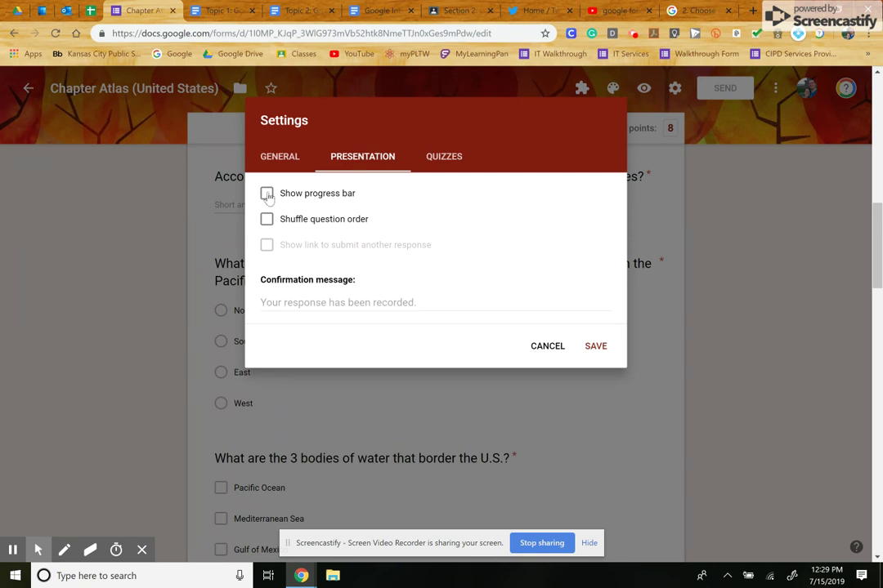
click(268, 196)
click(267, 195)
click(267, 221)
click(267, 220)
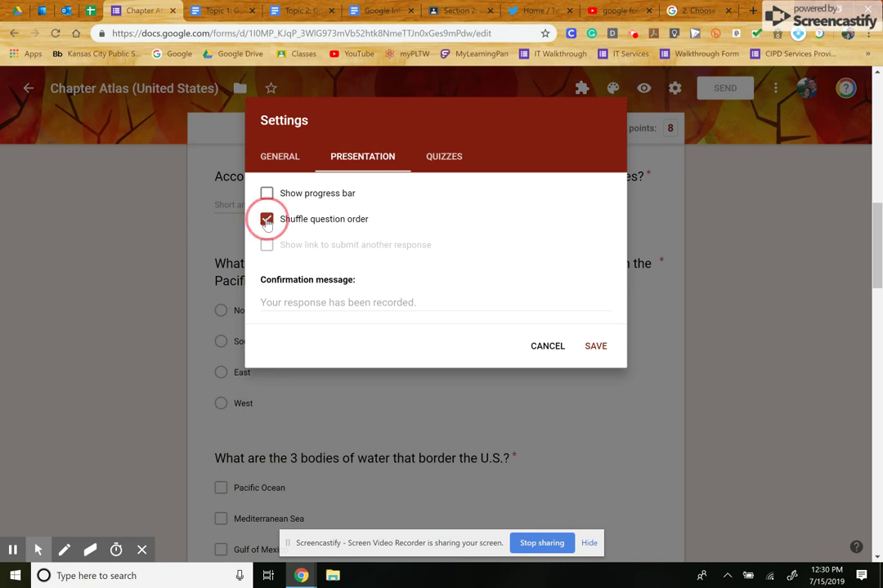
Lift the limit of 1 response to try showing a link to submit another response, and restore the limit.
click(282, 161)
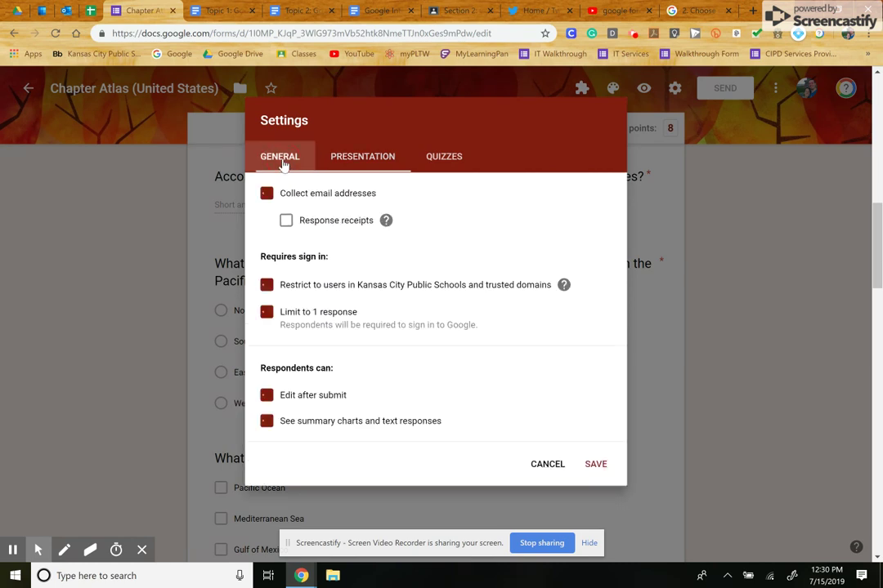
click(268, 315)
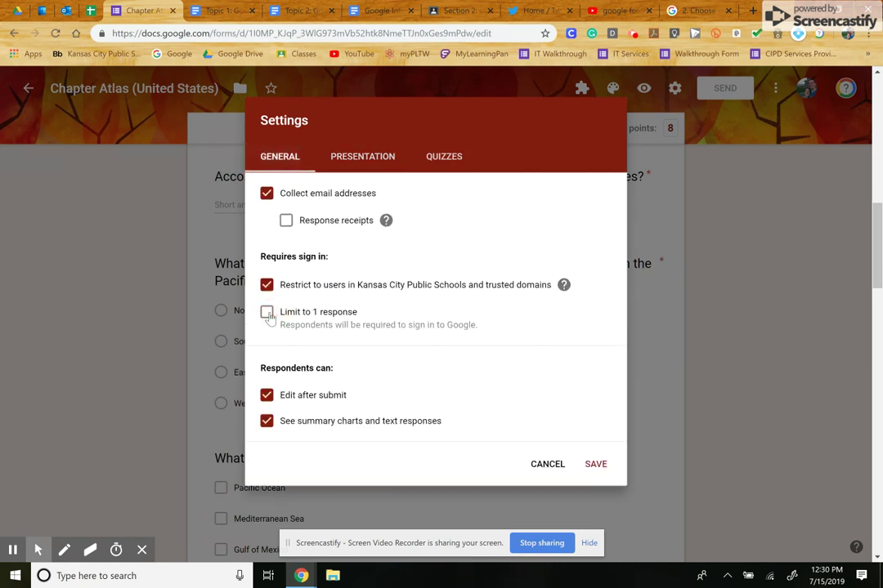
click(357, 160)
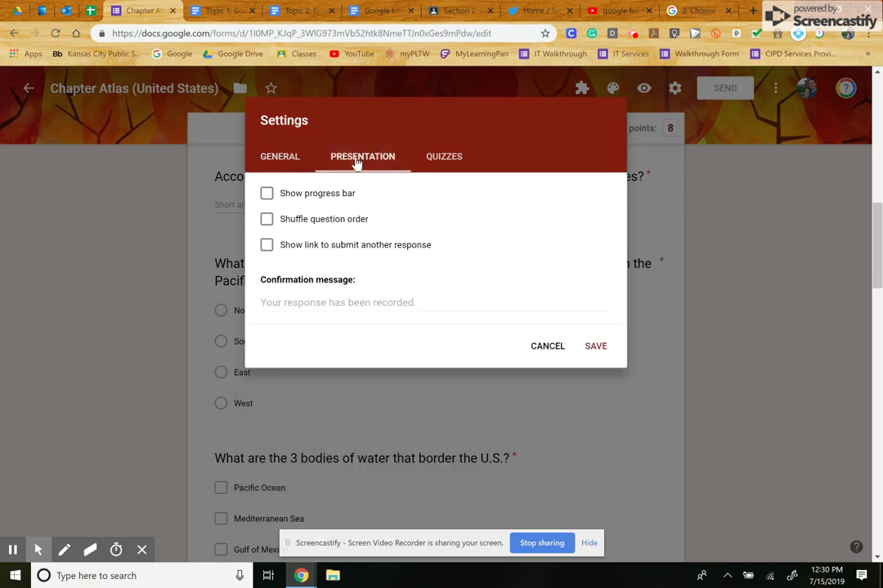
click(268, 247)
click(279, 157)
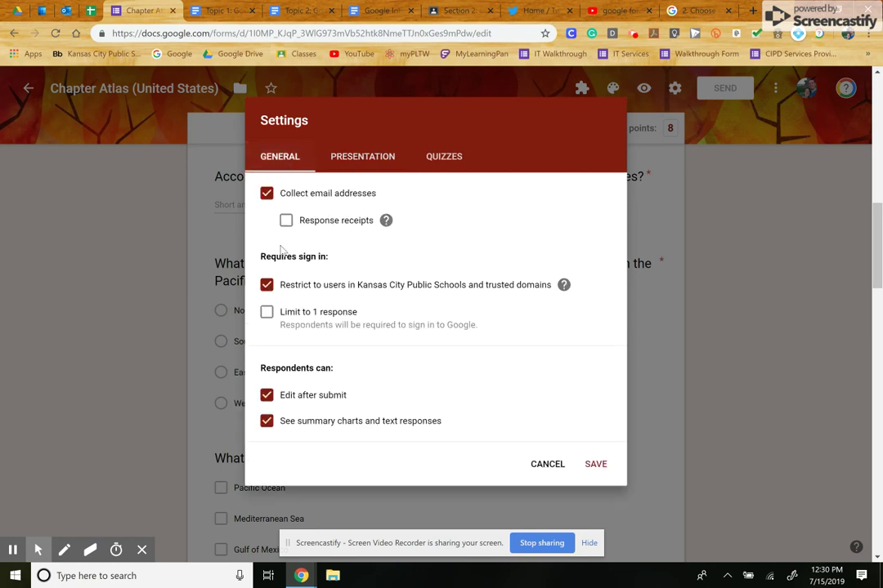
click(267, 312)
Open the form's confirmation message for editing in the presentation settings.
click(360, 158)
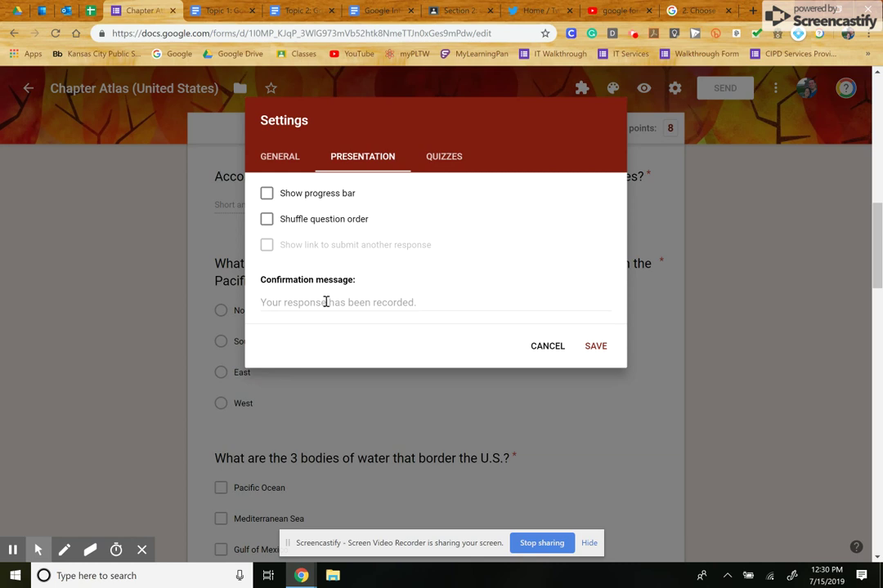
click(325, 301)
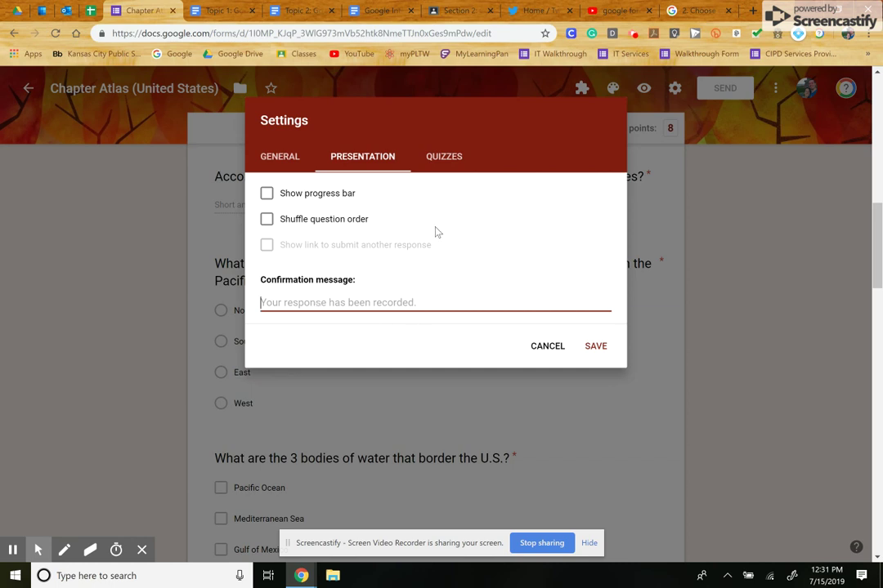
Try switching off the quiz option and releasing grades after manual review, restoring the quiz with grades released immediately after each submission.
click(441, 158)
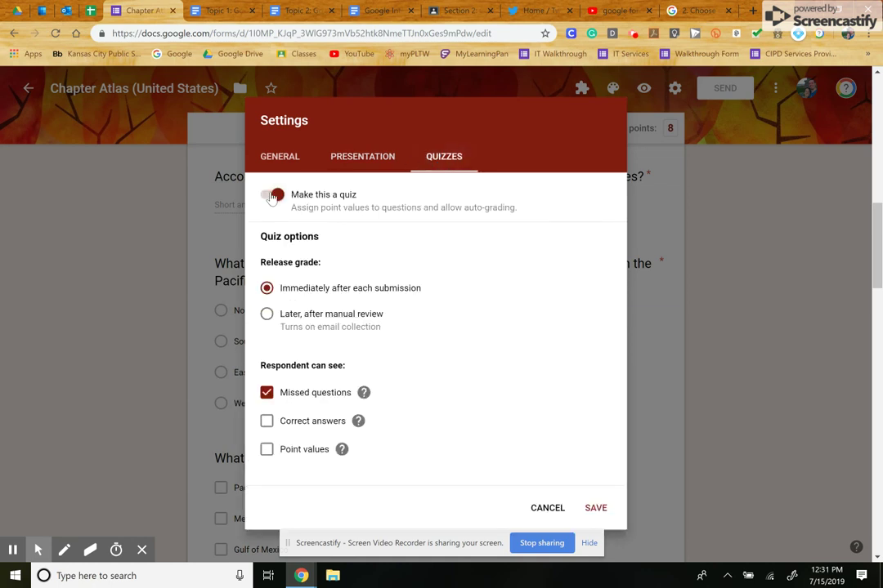
click(273, 196)
click(272, 196)
click(268, 315)
click(268, 289)
Turn off Limit to 1 response and allow respondents to see correct answers in the quiz options.
click(260, 156)
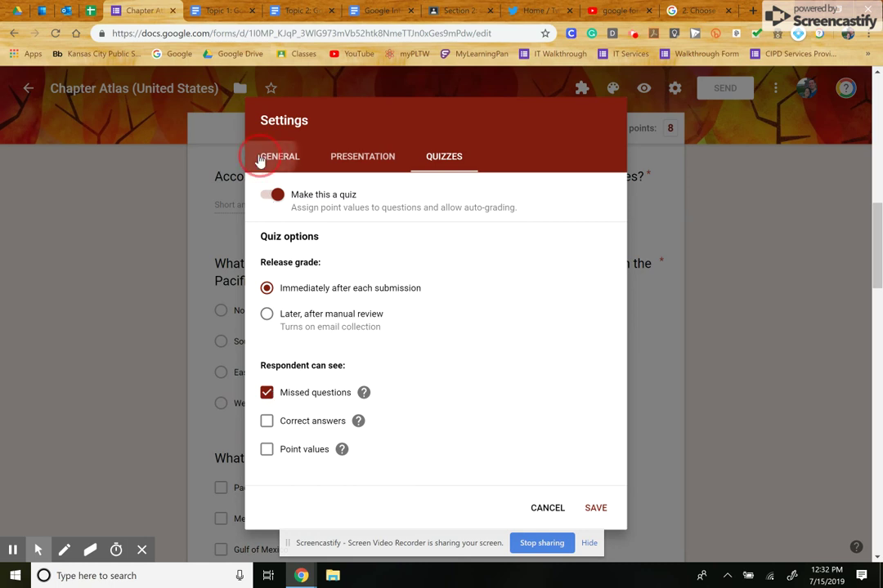
click(267, 315)
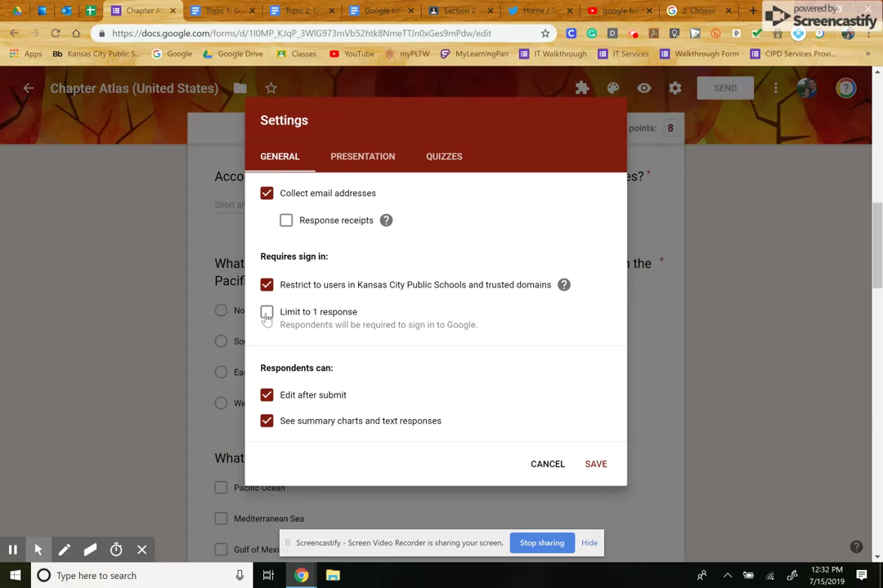
click(439, 164)
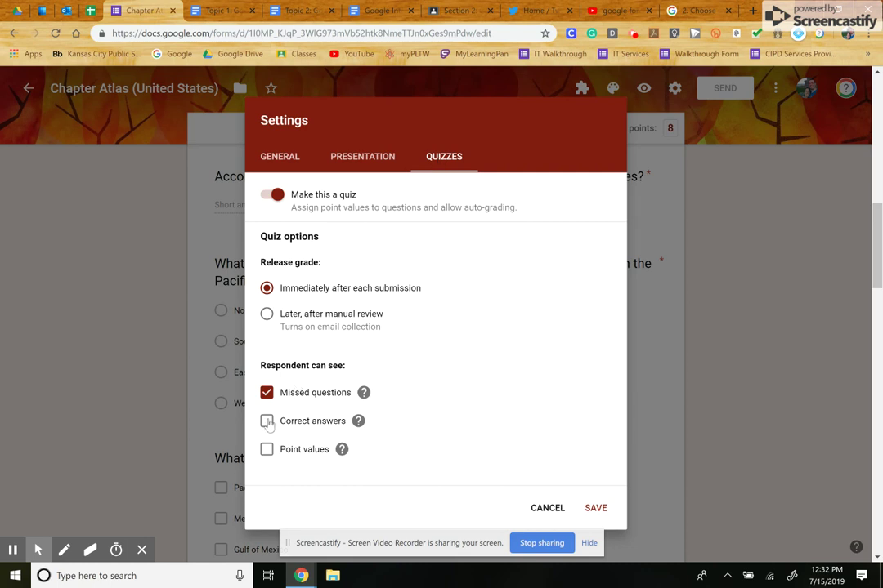
click(267, 422)
Turn Limit to 1 response back on and allow respondents to see point values, saving the form's settings.
click(282, 161)
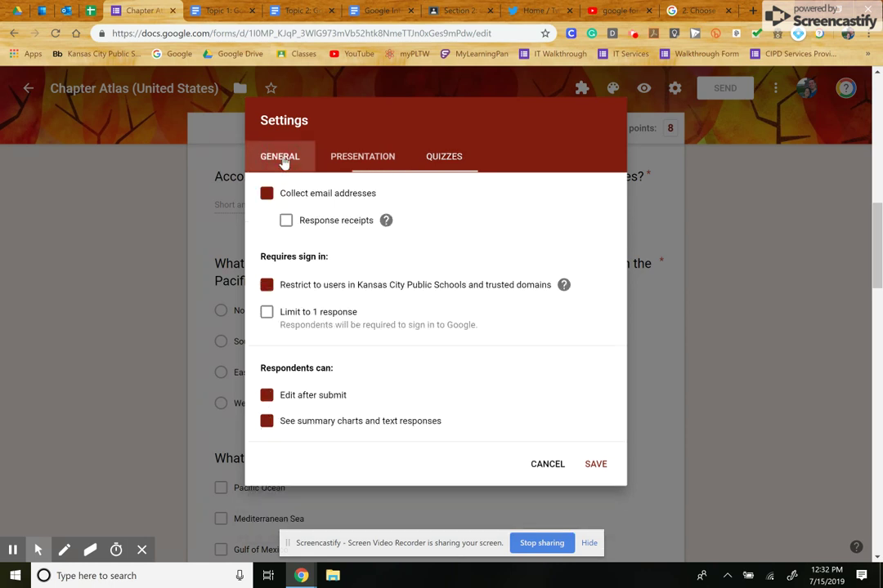
click(267, 316)
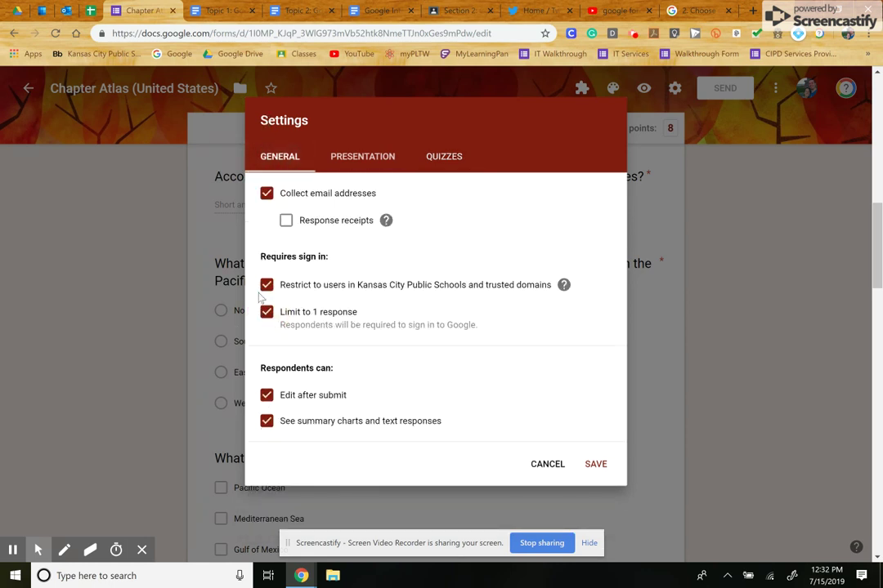
click(449, 164)
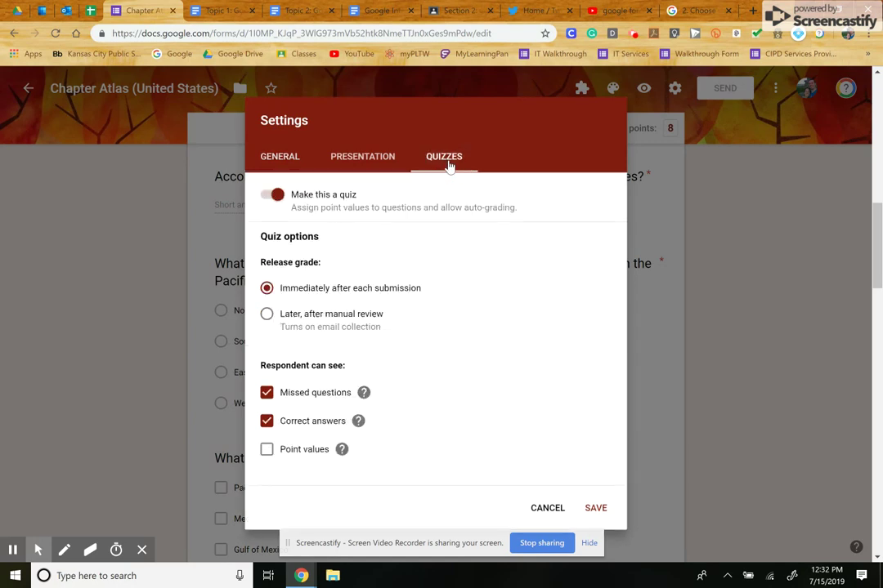
click(268, 454)
click(596, 508)
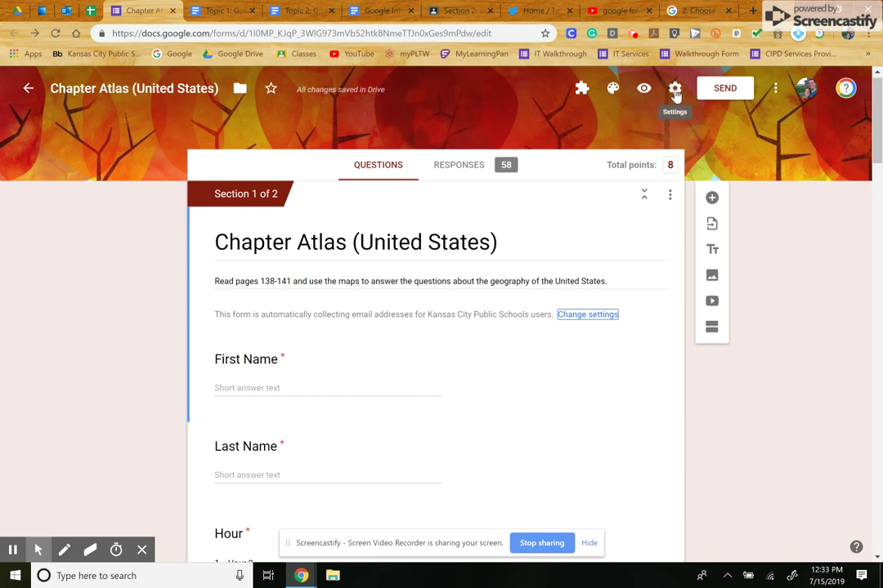
Preview the Chapter Atlas (United States) form as respondents see it.
click(645, 92)
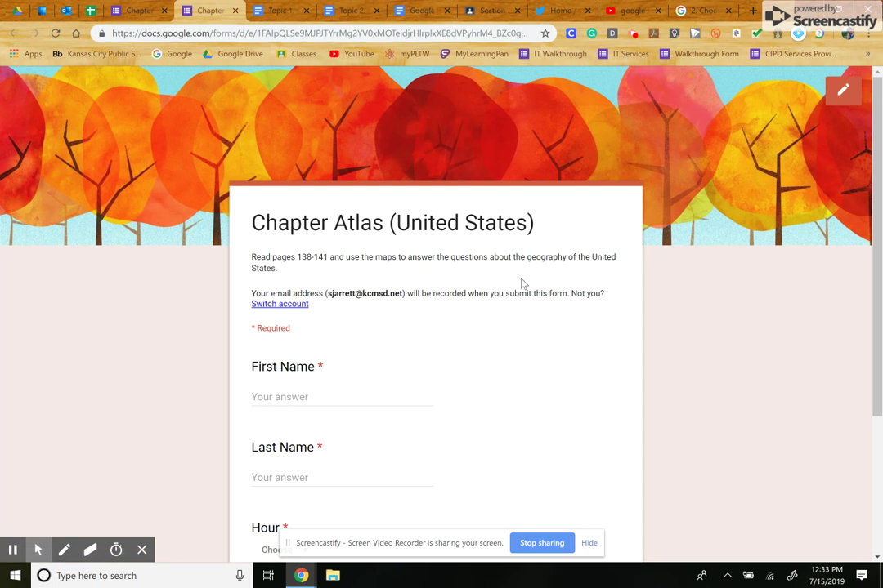
scroll(521, 282, down, 1)
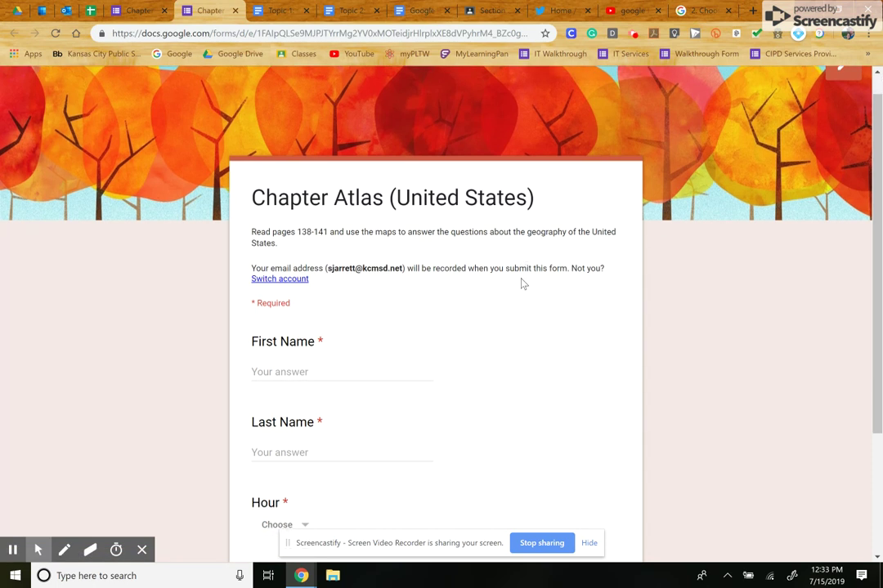